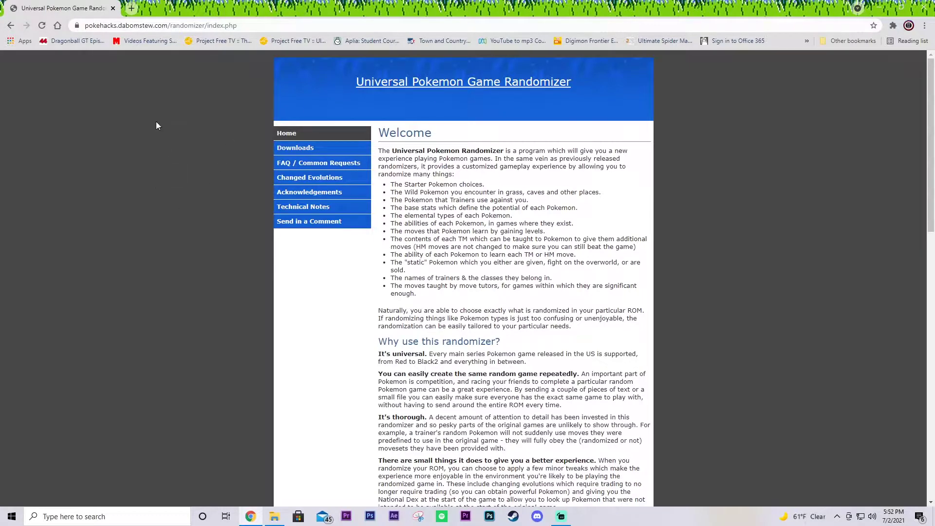
Download the Windows EXE version, UPRandomizer-172-win.zip, and open it in WinRAR
click(300, 149)
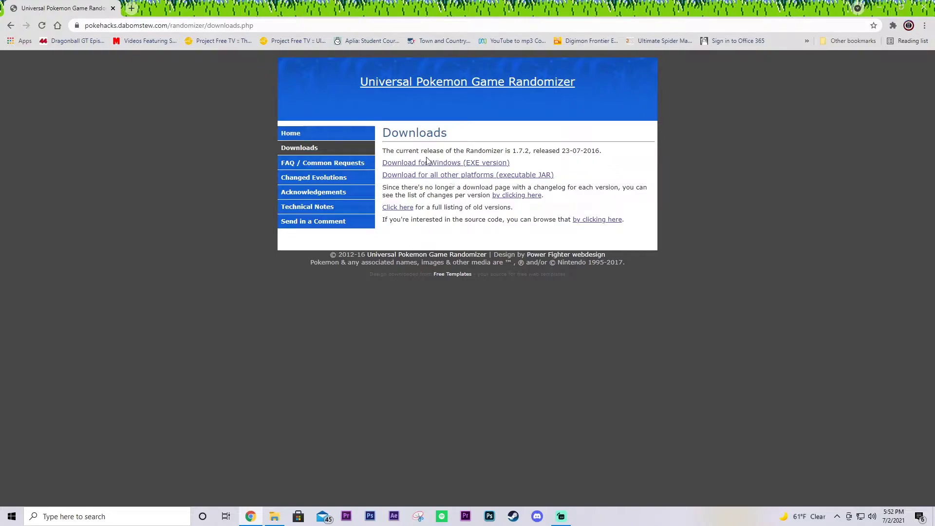
click(404, 167)
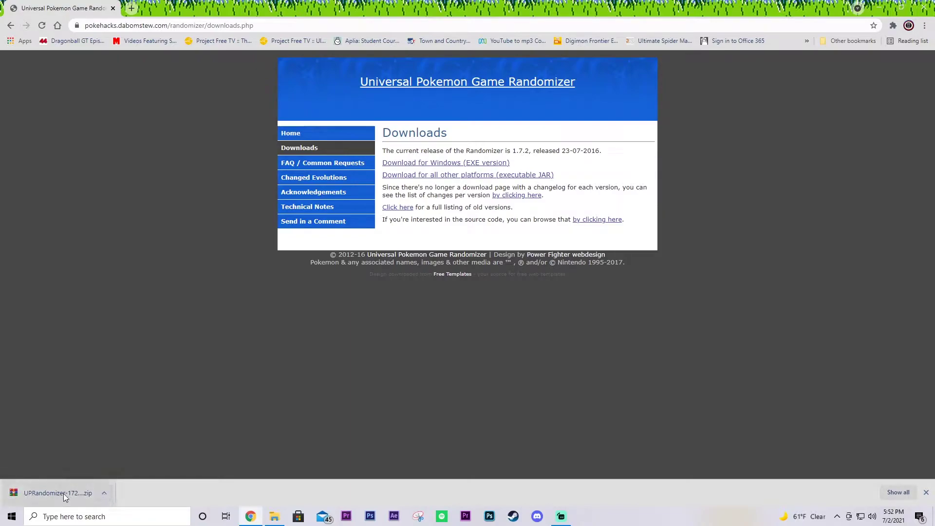
click(103, 493)
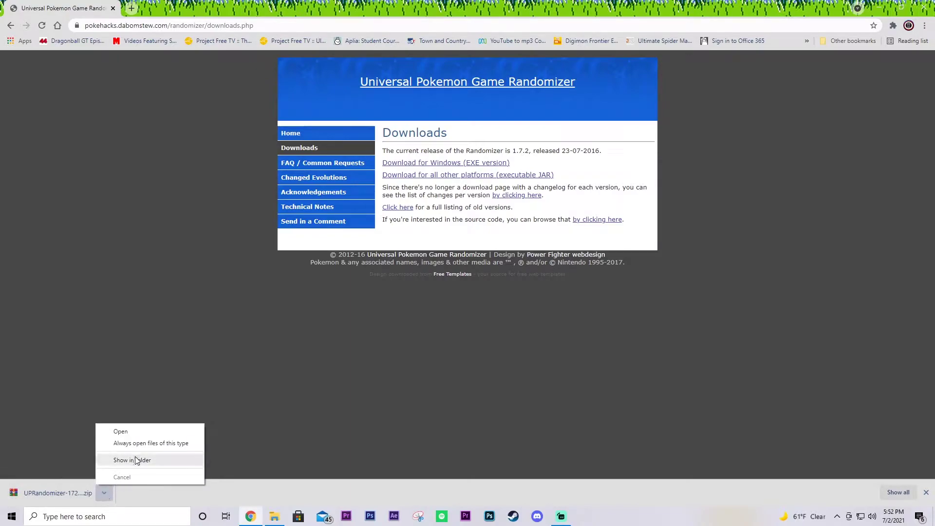
click(76, 440)
click(63, 492)
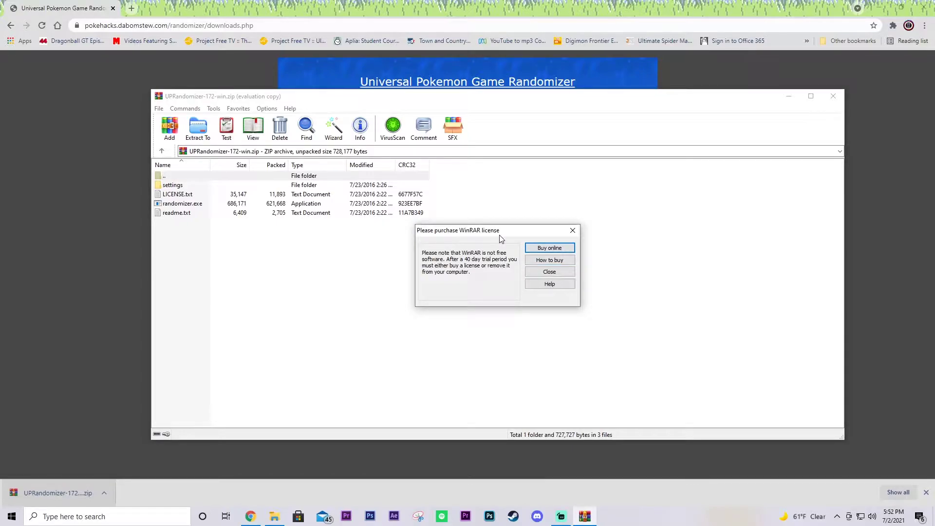
Dismiss the license reminder, extract the archive to Tutorials on easystore (E:), then minimize WinRAR
click(573, 230)
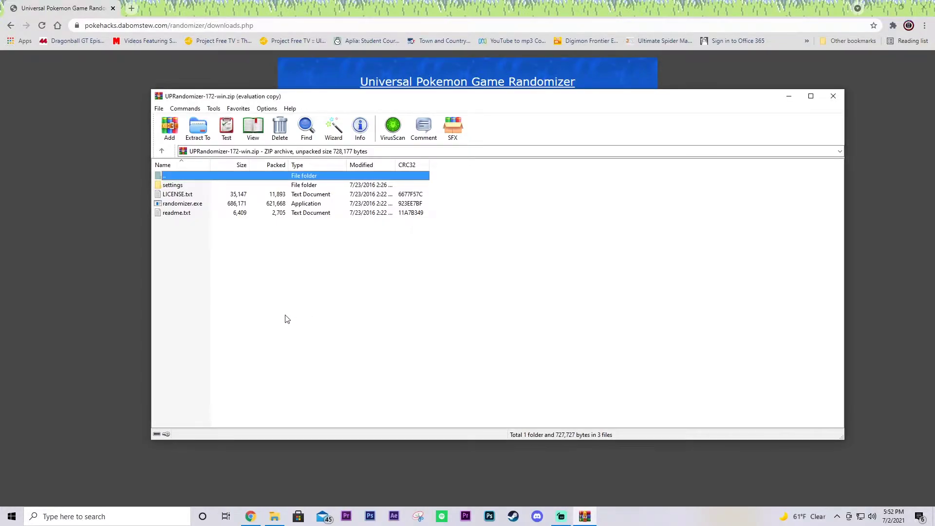
click(198, 132)
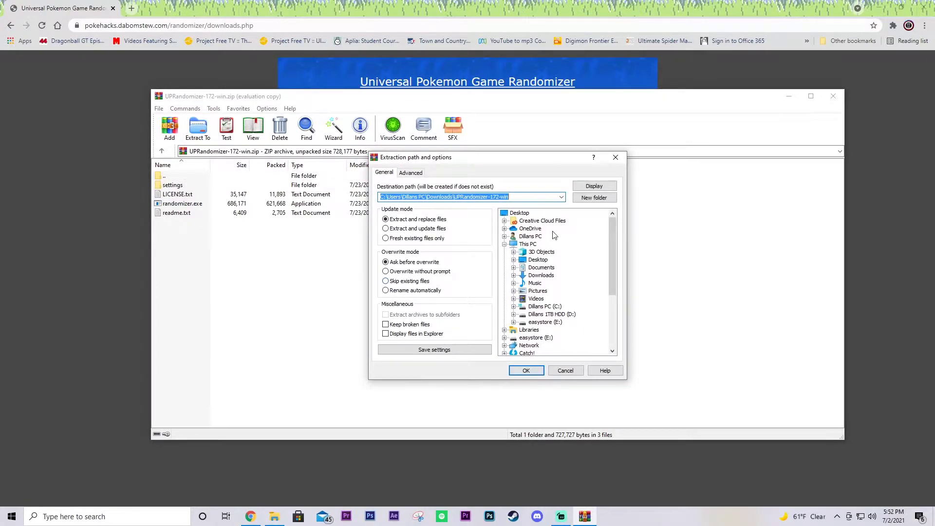
scroll(538, 262, down, 1)
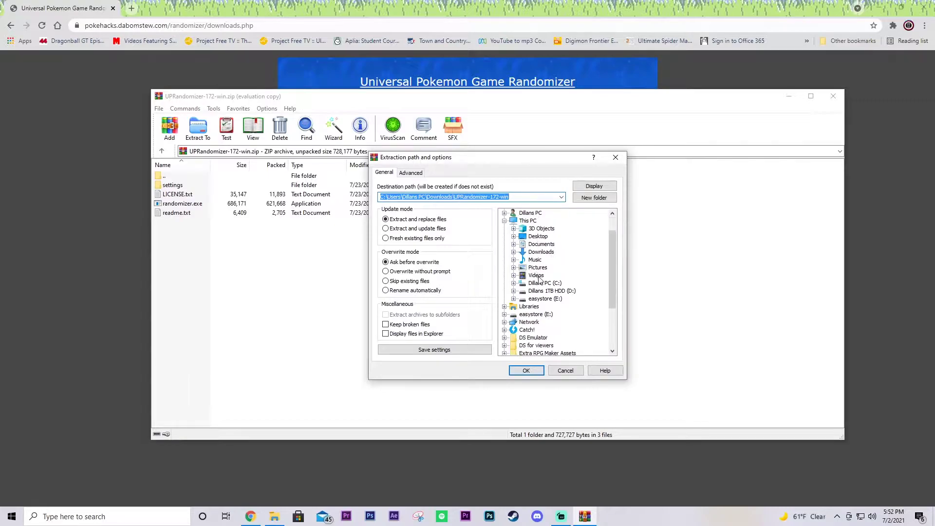
click(514, 300)
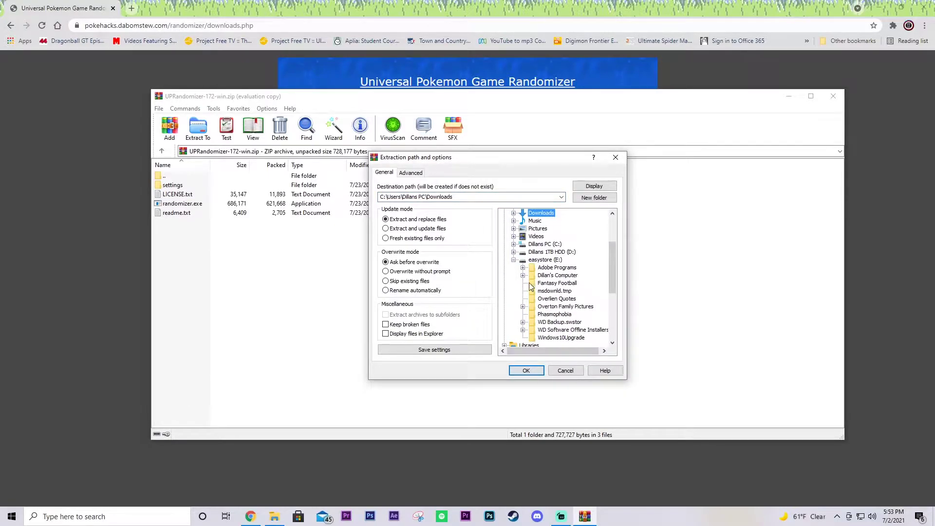
click(522, 306)
click(561, 276)
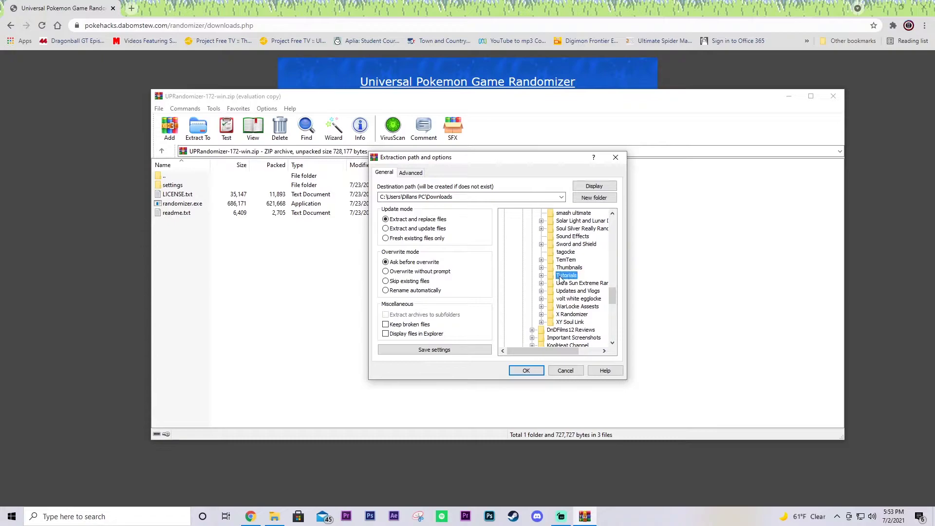
click(526, 371)
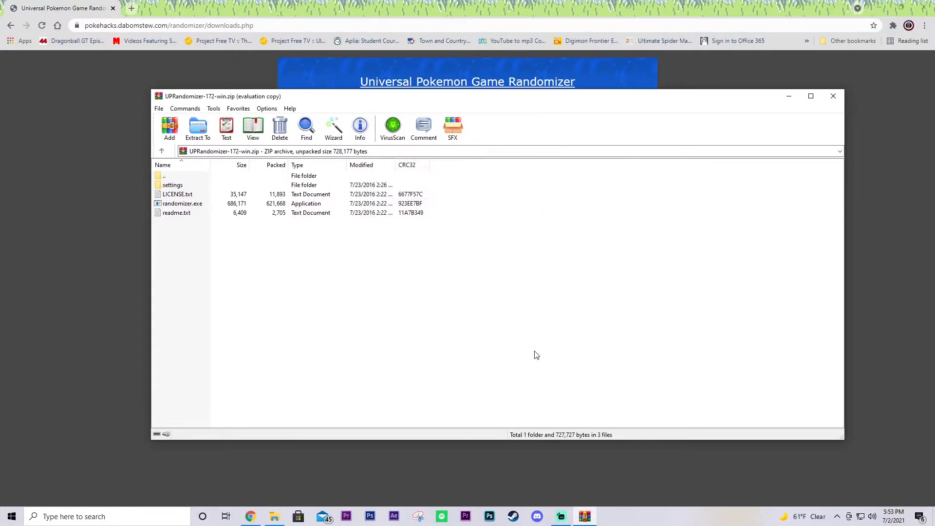
click(790, 99)
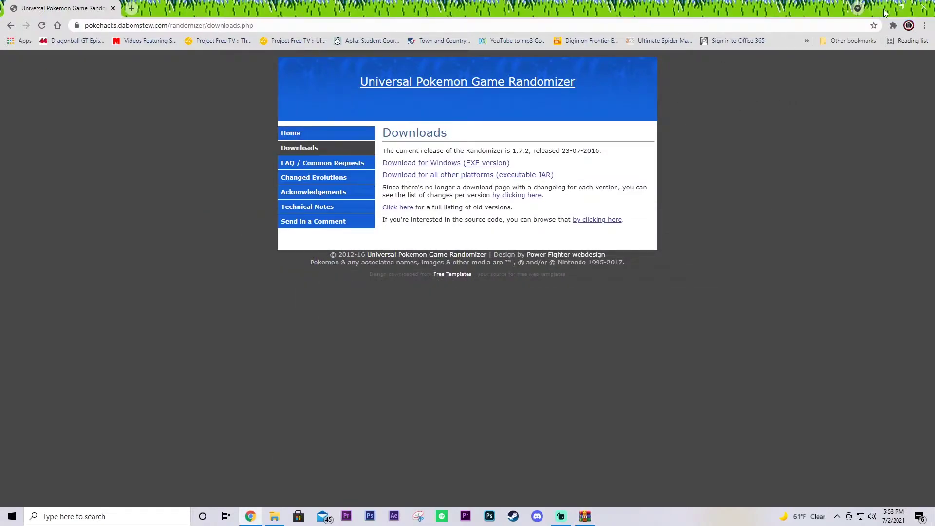
Move LICENSE, randomizer and readme from Tutorials into the Randomizing folder and launch randomizer
click(884, 9)
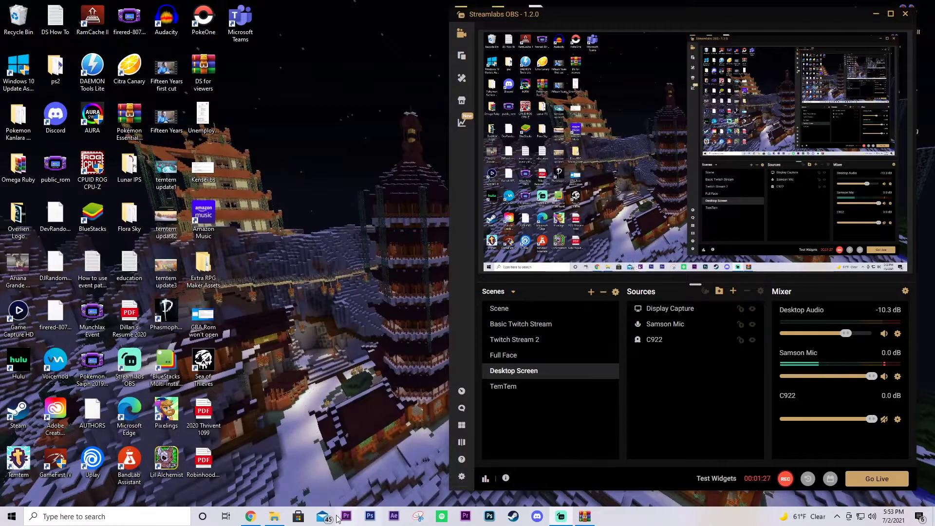
click(281, 520)
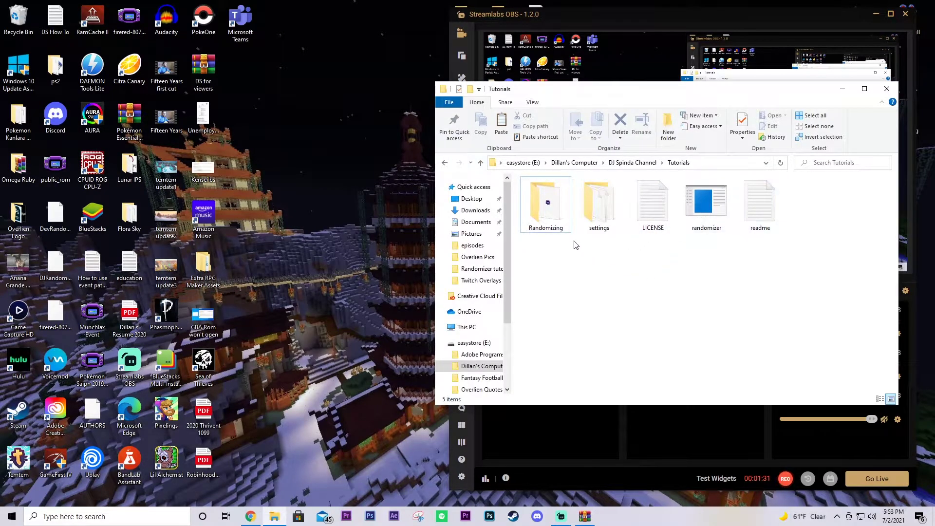
double_click(543, 212)
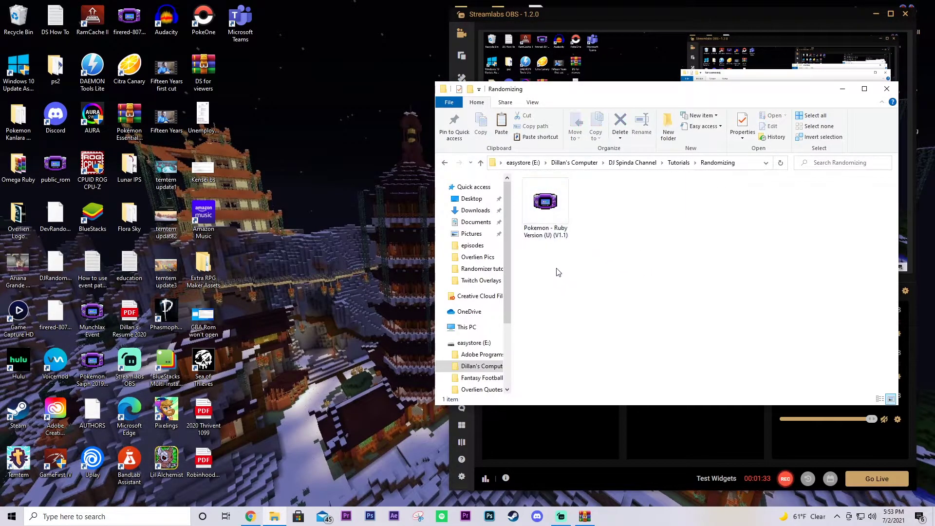
click(678, 163)
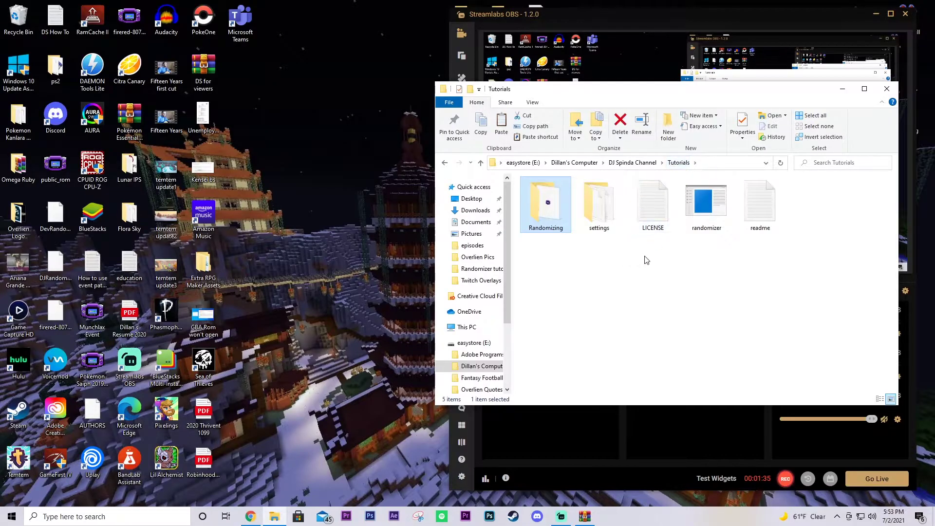
drag(646, 259, 778, 186)
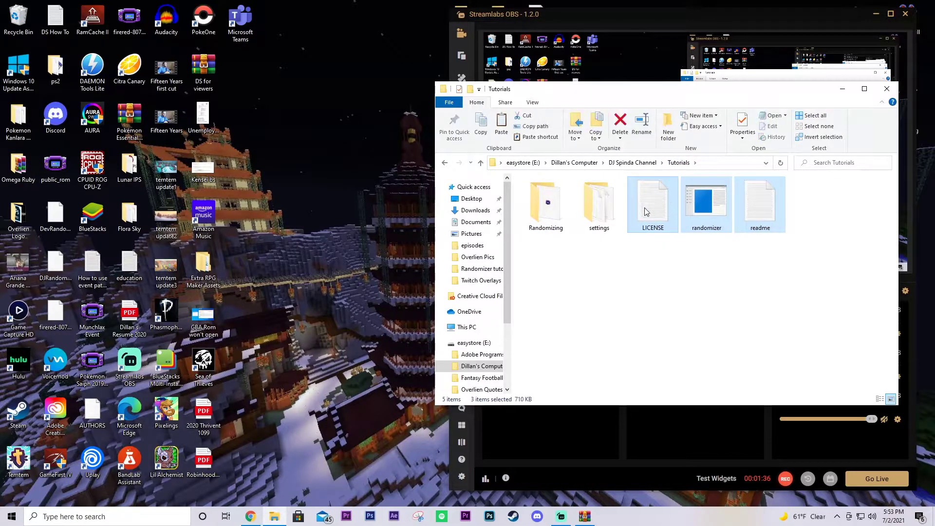
drag(561, 232, 547, 209)
double_click(547, 209)
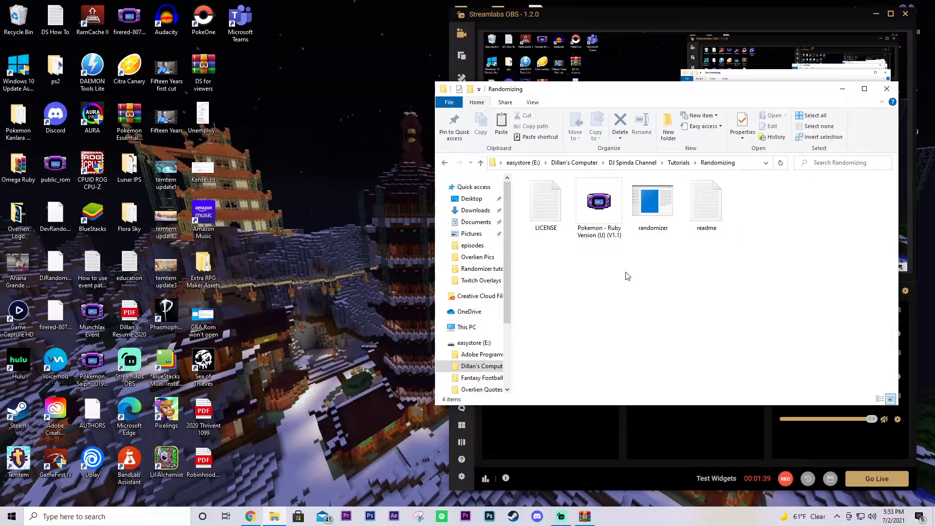
double_click(654, 207)
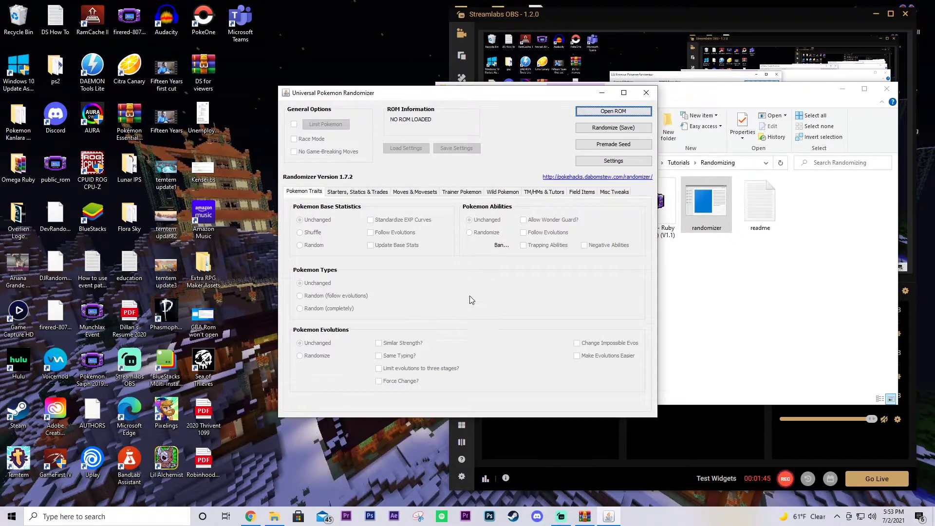
Load the Pokémon Ruby Version ROM from the Randomizing folder into the randomizer
drag(449, 96, 276, 76)
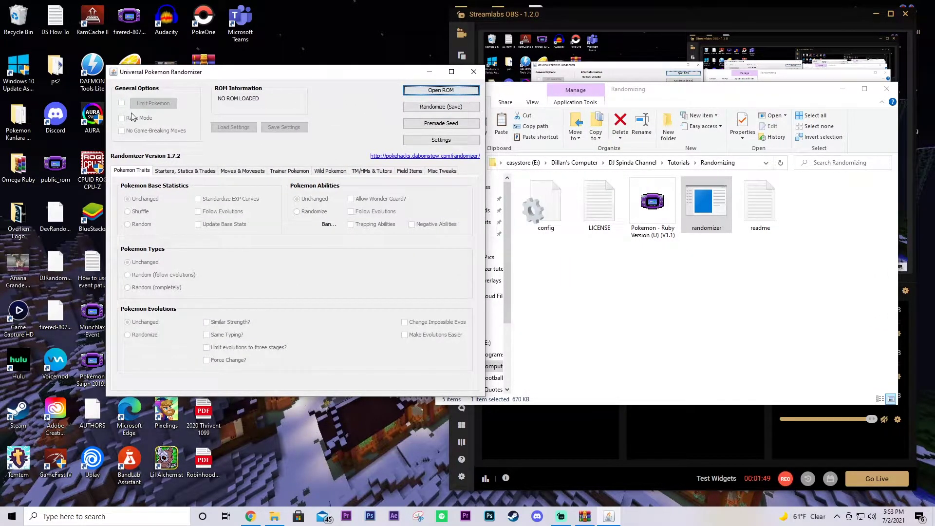
click(437, 92)
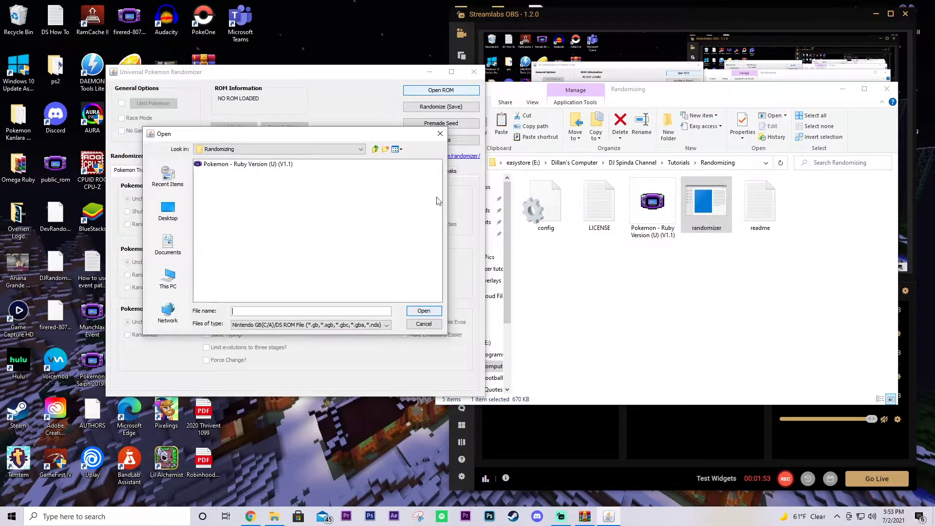
click(224, 165)
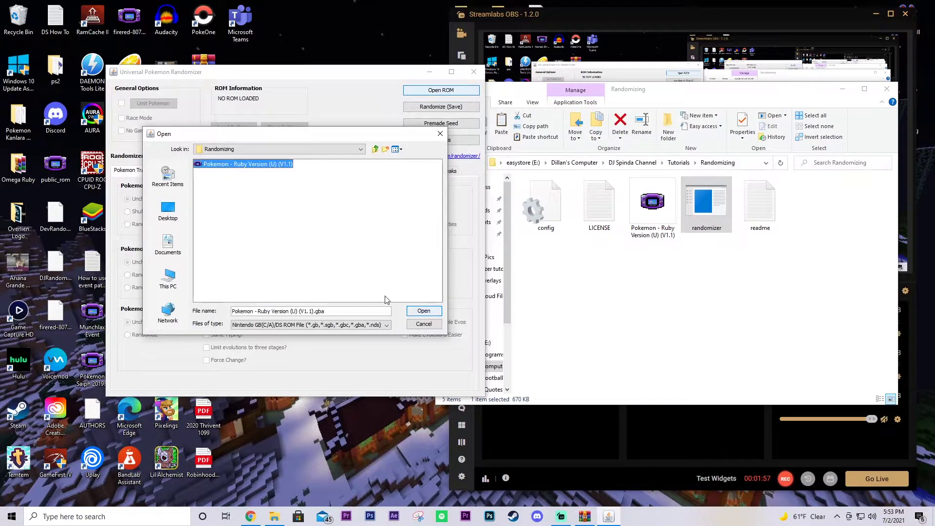
click(419, 313)
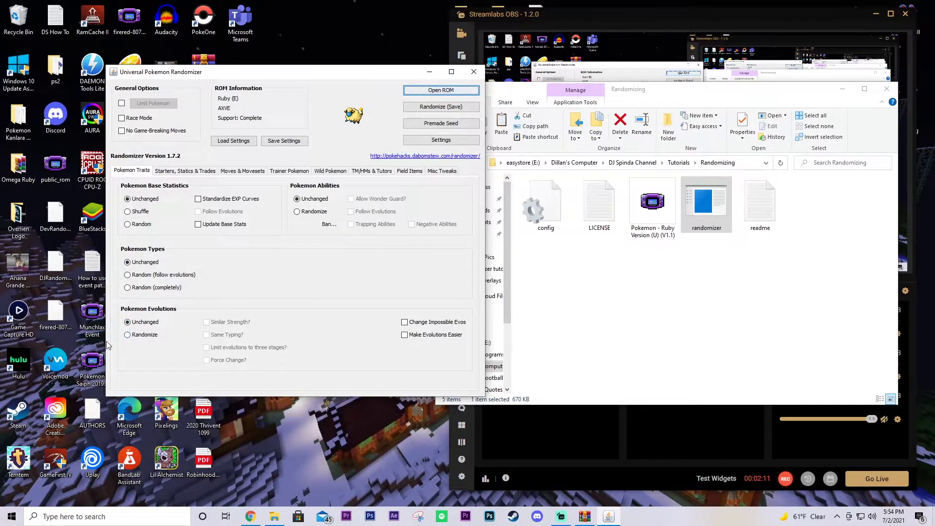
Set Evolutions to Randomize and enable Running Shoes Indoors and Randomize Catching Tutorial
click(127, 335)
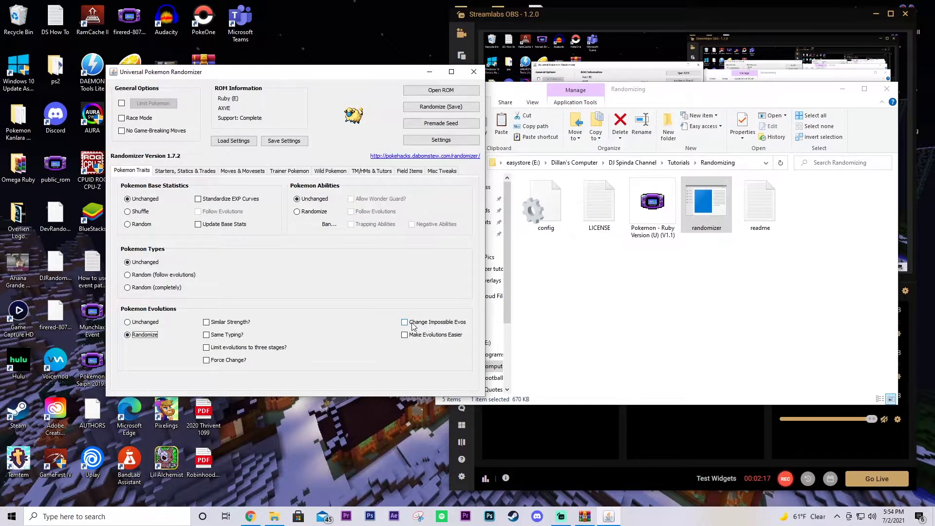
mouse_move(416, 326)
mouse_move(435, 340)
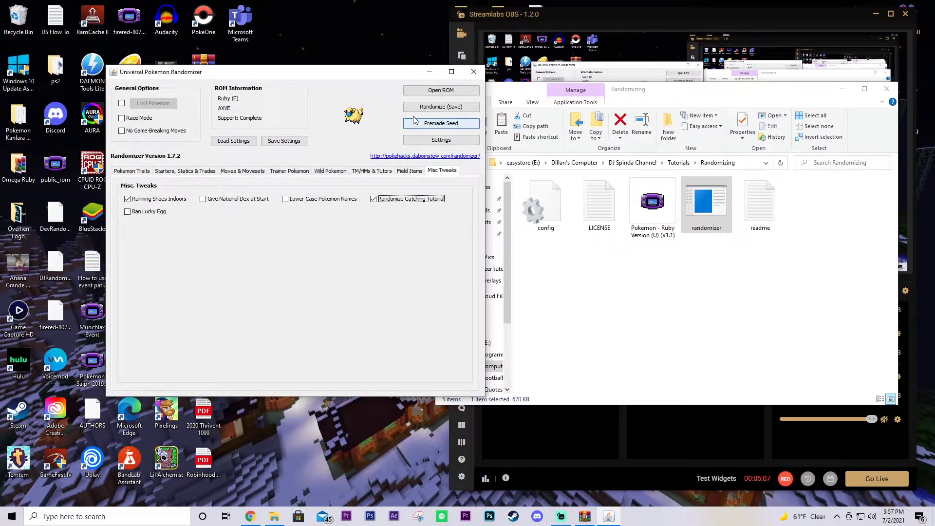
Randomize and save the ROM as 'Ruby Random', declining the log file
click(440, 108)
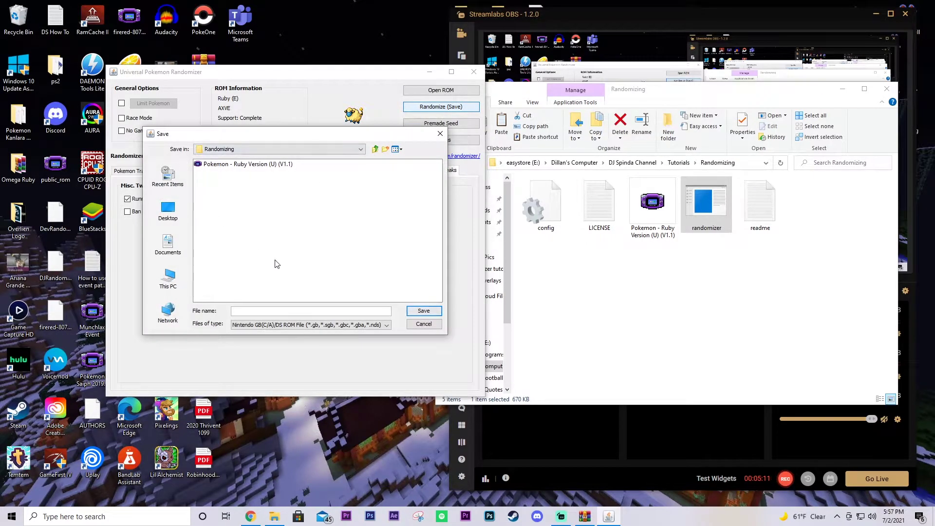
click(244, 310)
text(Ruby Ranodm)
key(BackSpace)
key(BackSpace)
key(BackSpace)
text(do)
key(BackSpace)
key(BackSpace)
click(422, 314)
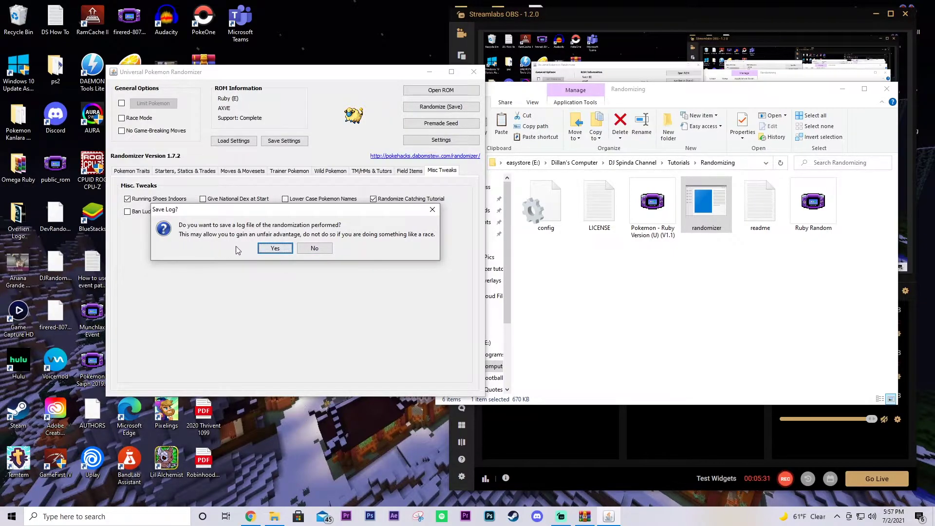
click(312, 248)
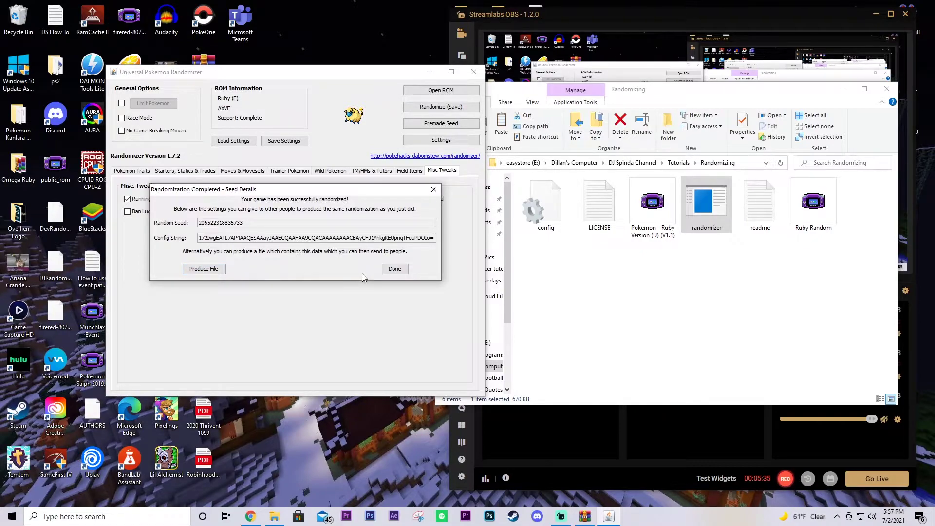
click(390, 273)
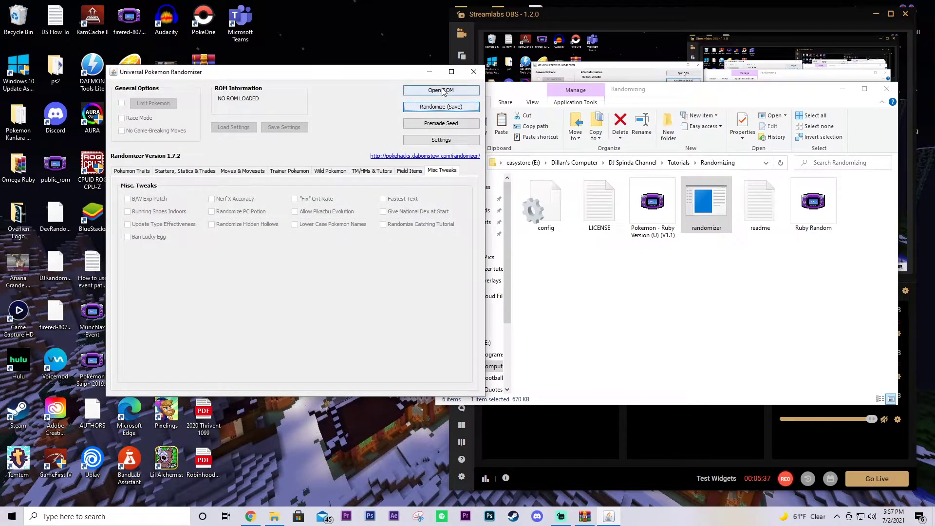
Close the randomizer and run Ruby Random in an enlarged VisualBoyAdvance window
click(474, 71)
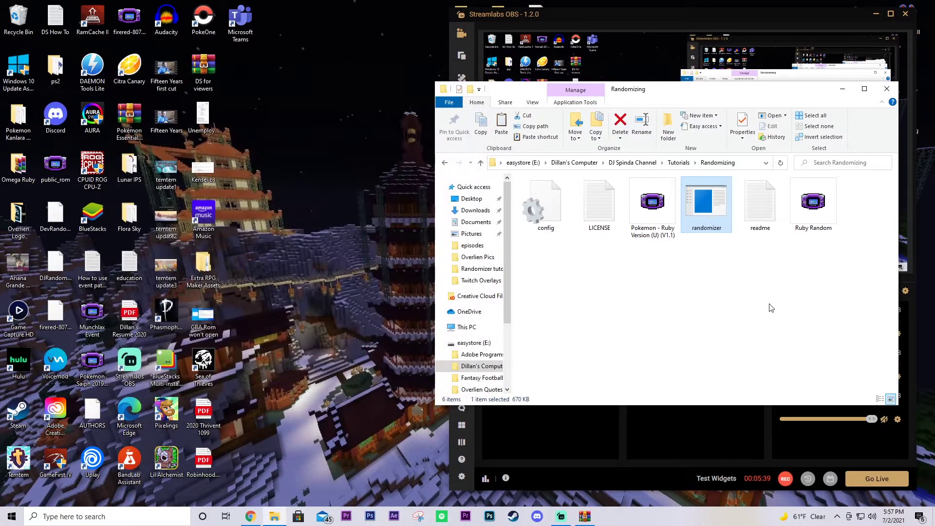
double_click(823, 212)
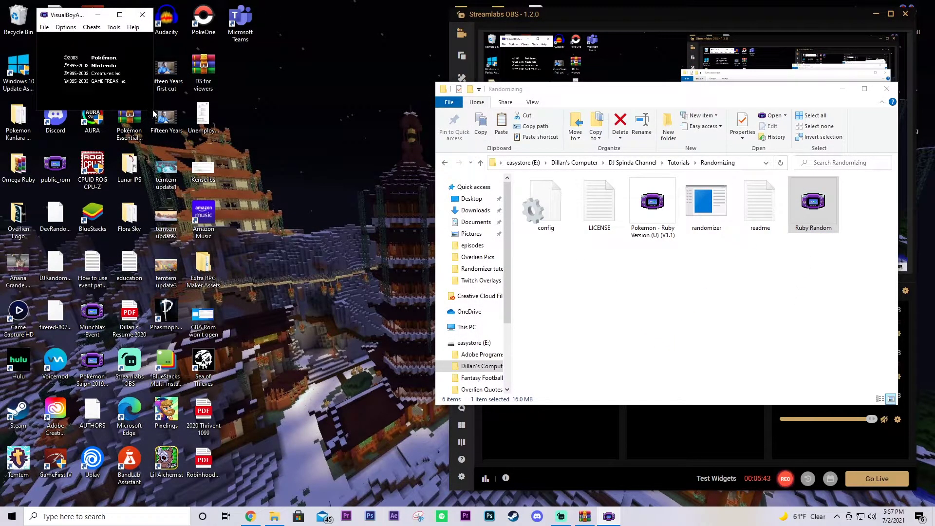
drag(153, 111, 406, 323)
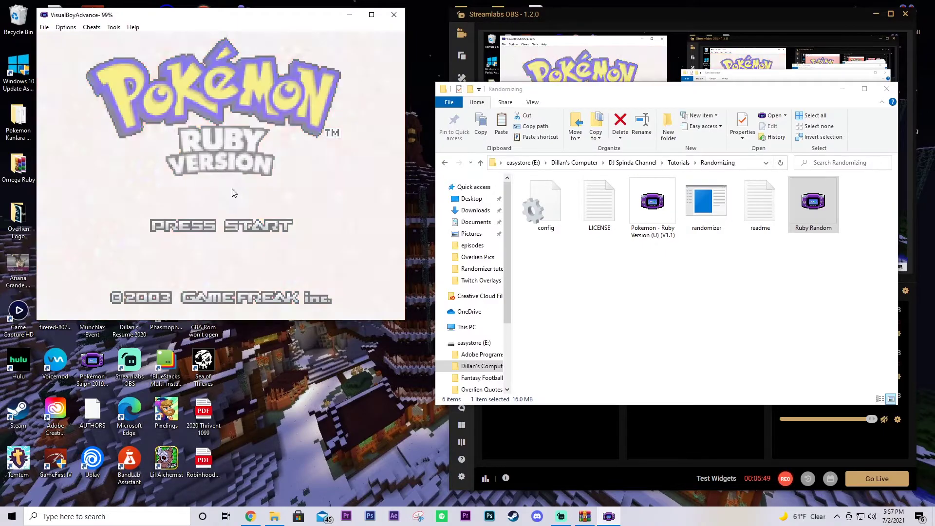
Start a New Game past the battery warning and intro, naming the player A
key(Return)
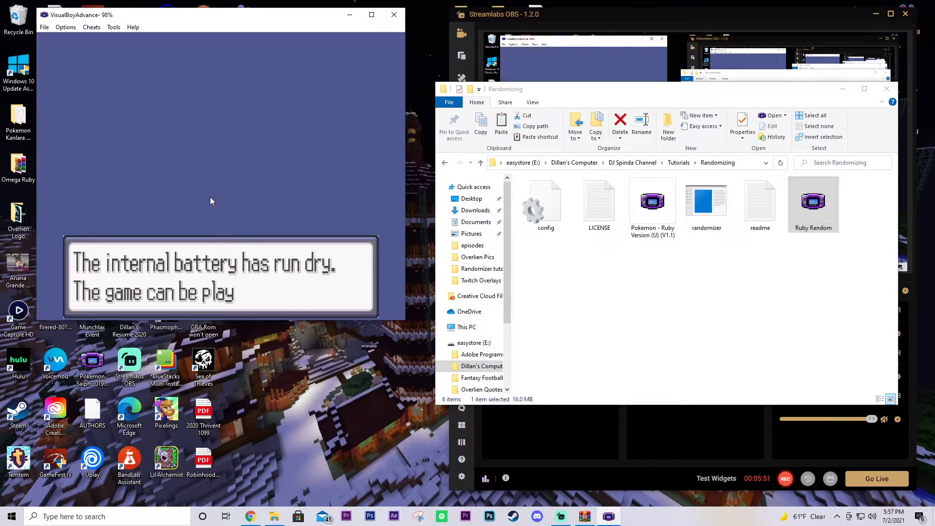
key(z)
key(z)
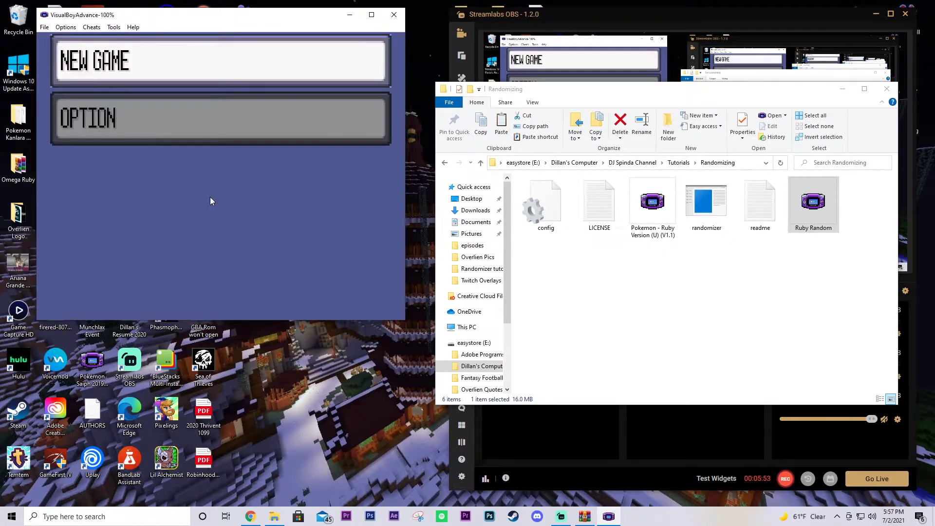
key(z)
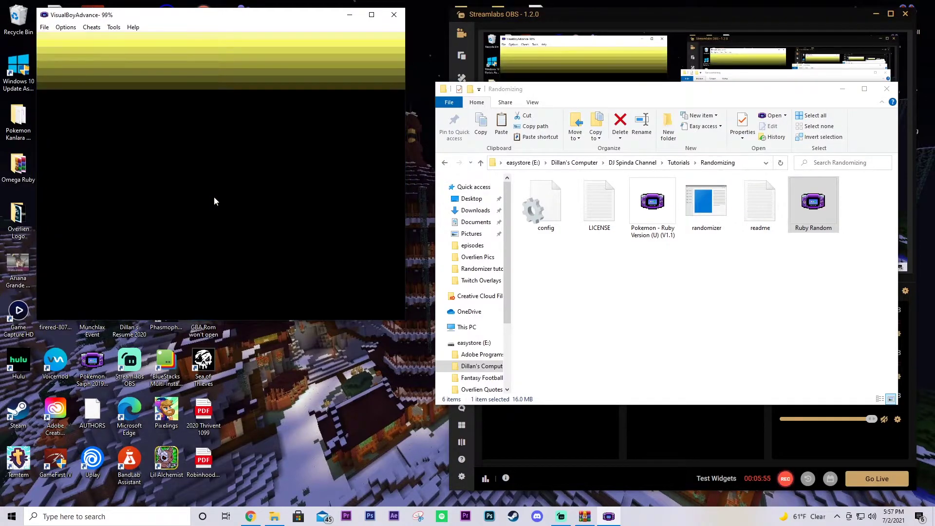
key(z)
key(z)
key(z)
key(z)
key(z)
key(z)
key(z)
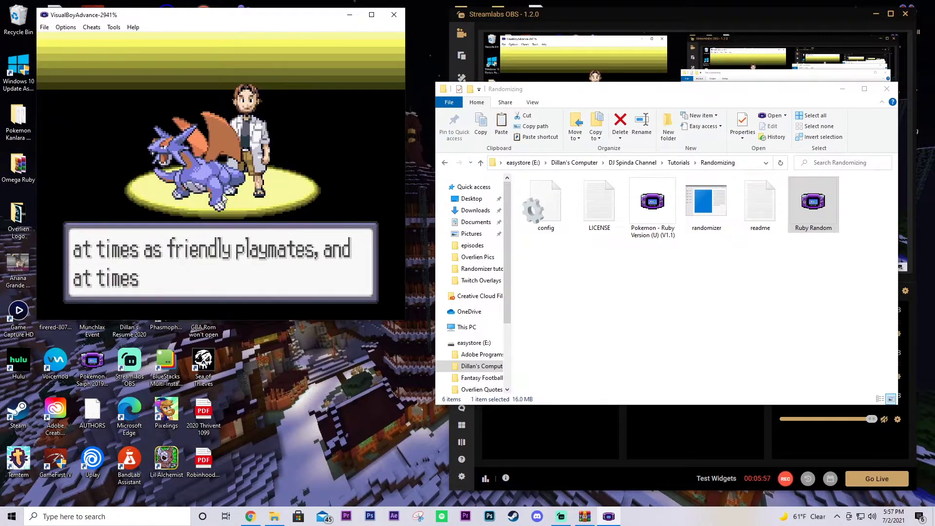
key(z)
key(z)
key(z)
key(z)
key(z)
key(z)
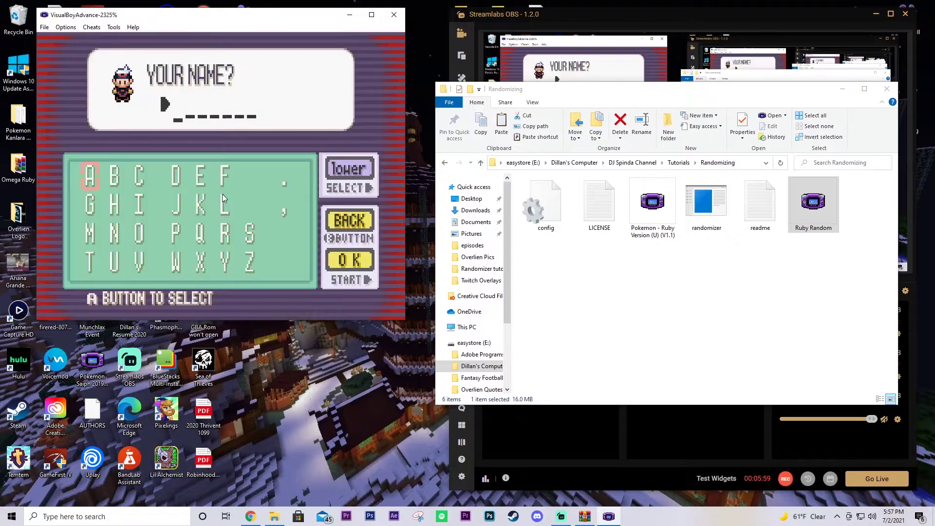
key(z)
key(Return)
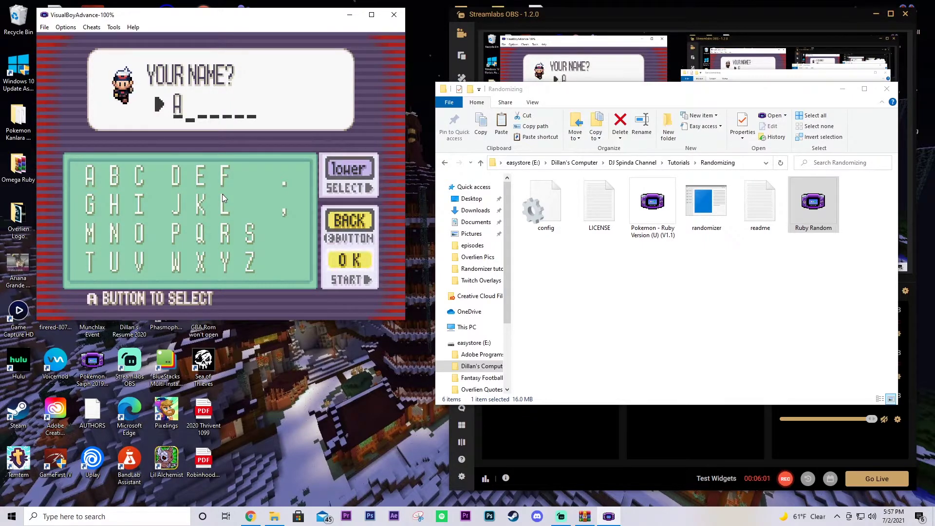
key(z)
key(z)
key(z)
key(z)
key(z)
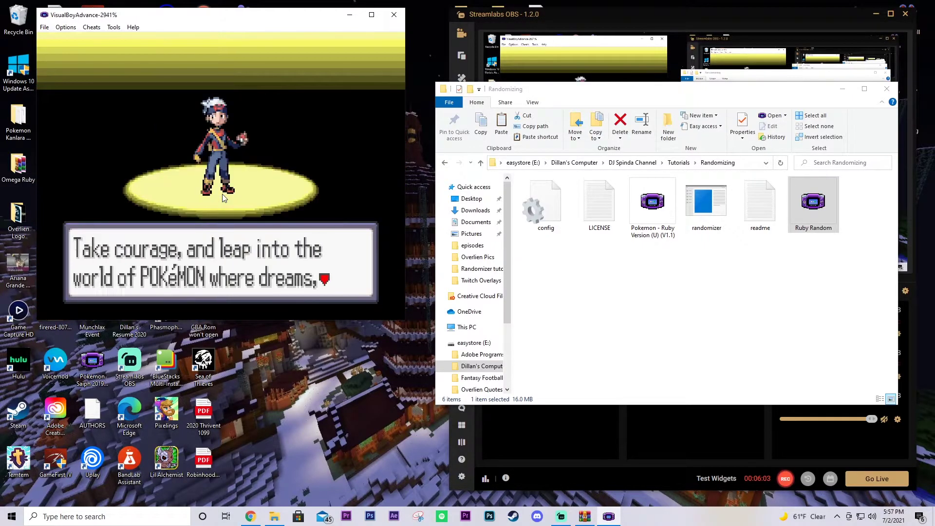
Get through Mom's dialogue into the house and walk up toward the bag
key(Right)
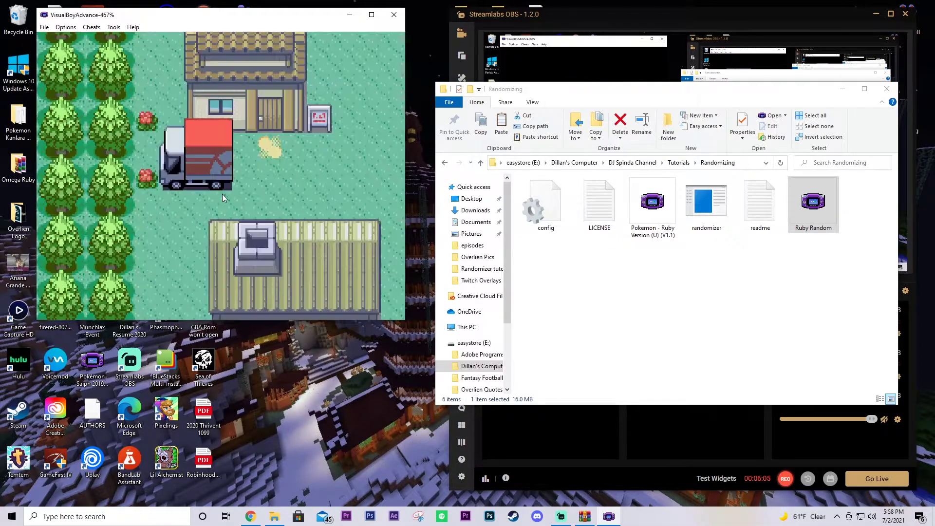
key(z)
key(z)
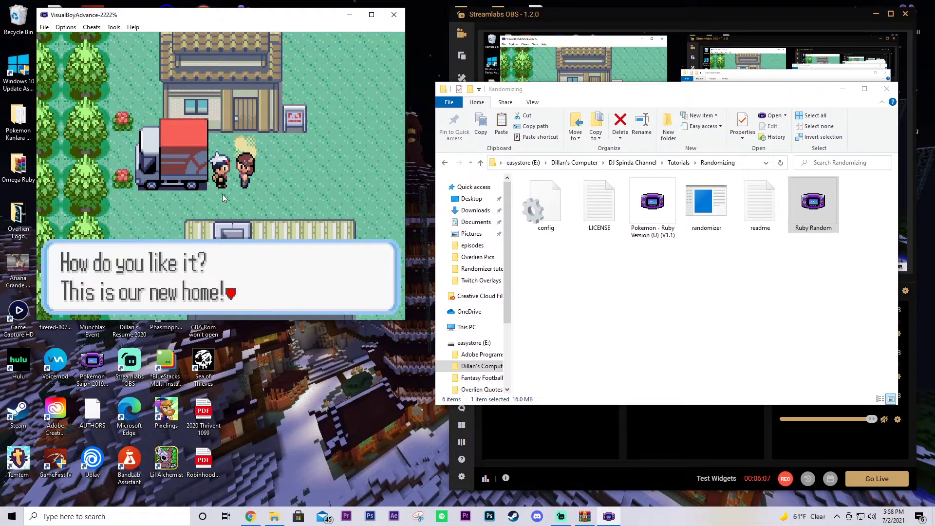
key(z)
key(z)
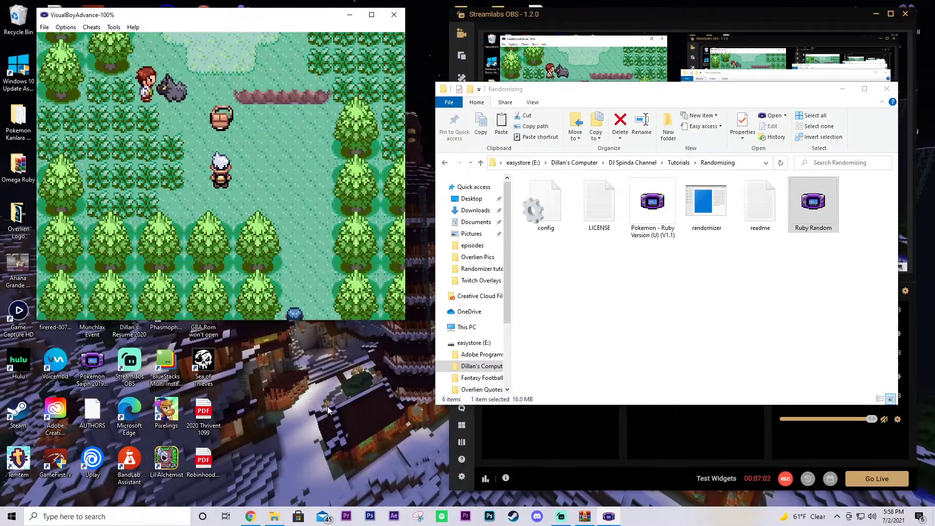
key(Up)
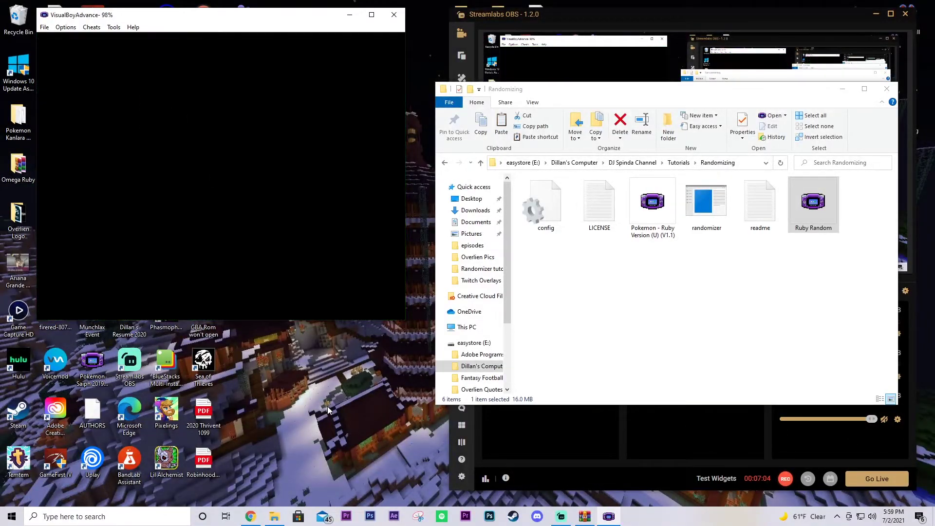
Preview the Kadabra, Ledian and Whismur starters, declining each one
key(z)
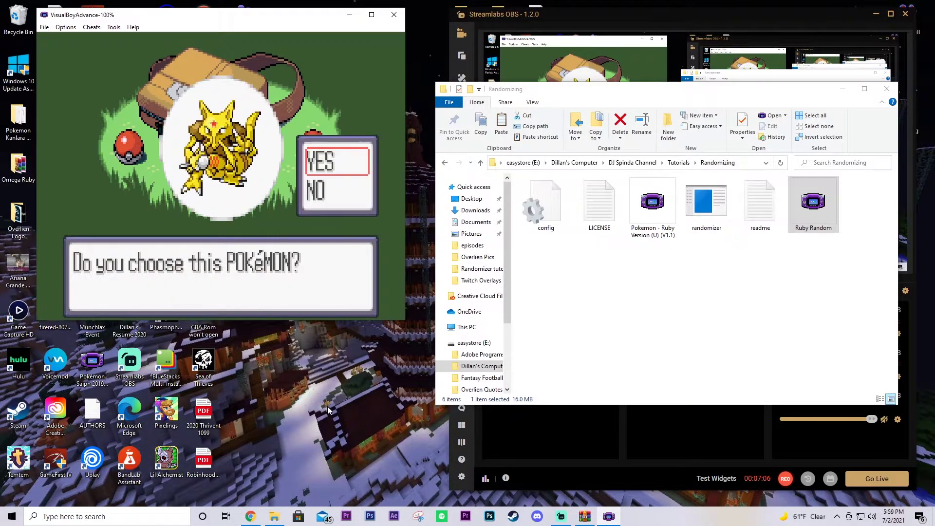
key(x)
key(Left)
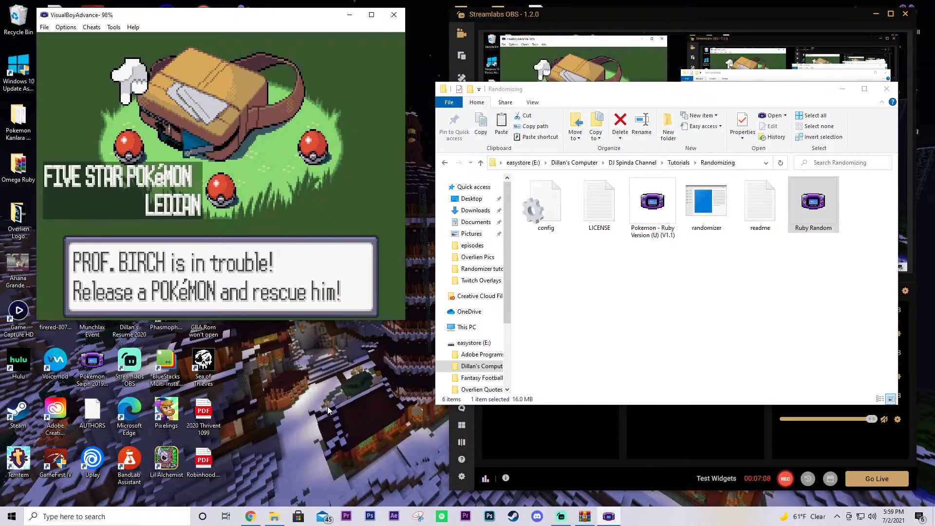
key(z)
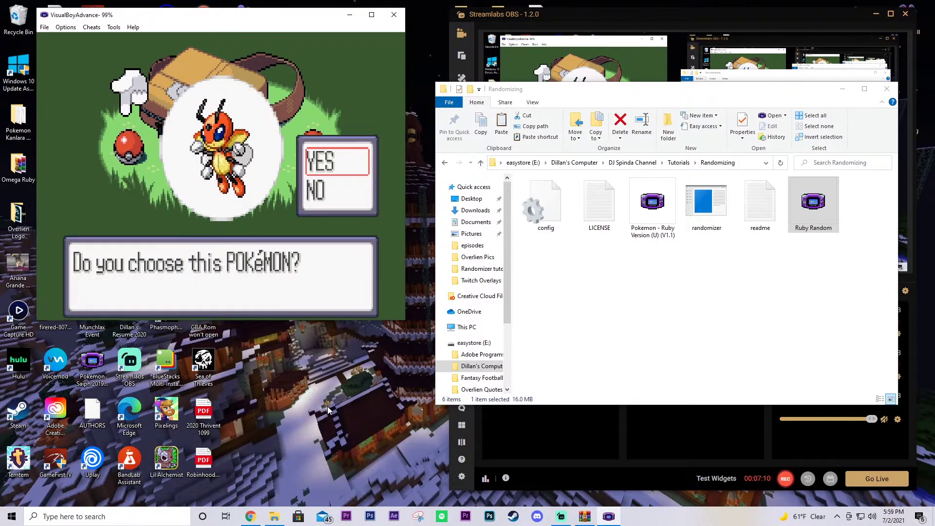
key(x)
key(Right)
key(Right)
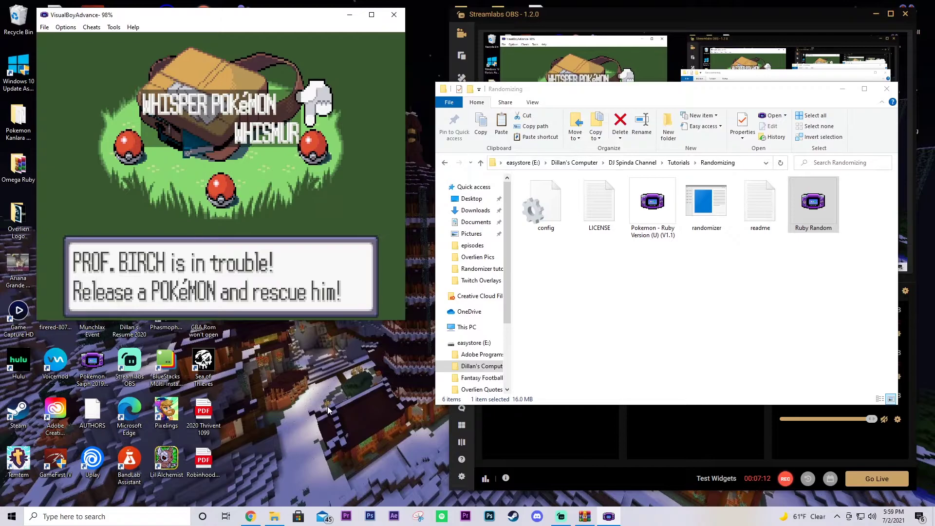
key(z)
key(x)
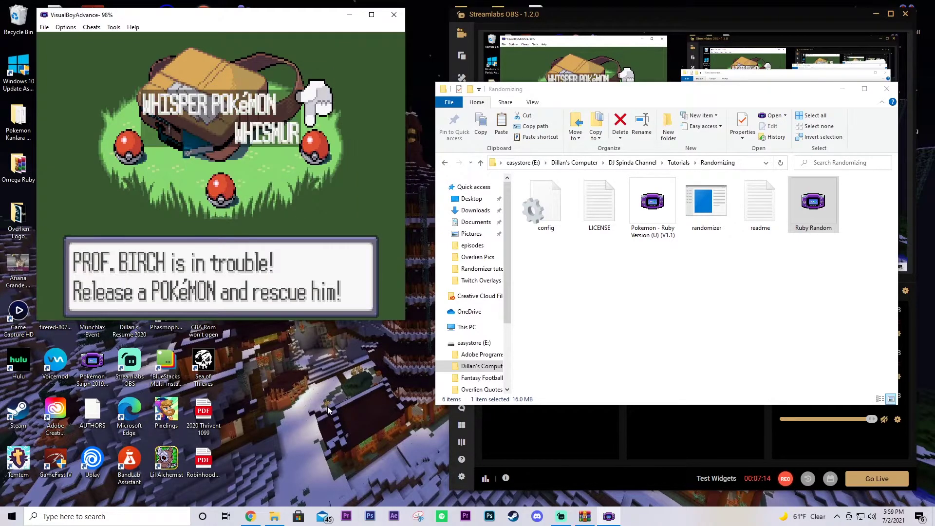
Choose Kadabra as the starter and confirm YES
key(Left)
key(Right)
key(z)
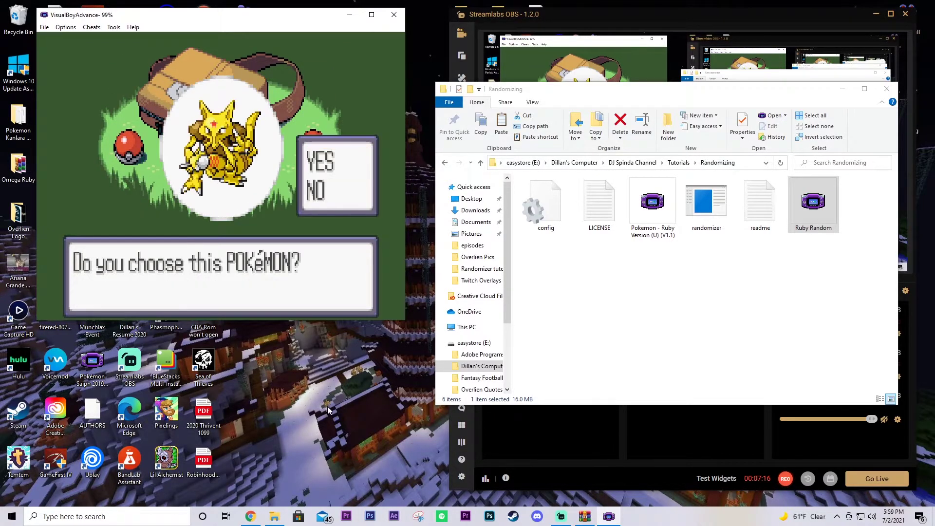
key(z)
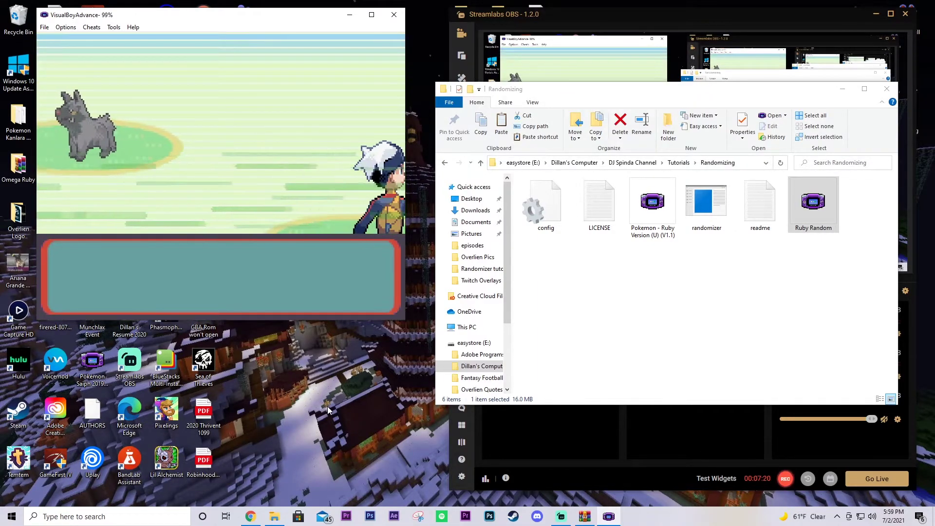
Check the PP and type of Kadabra's moves Hidden Power, Meditate, Kinesis and Confusion
key(z)
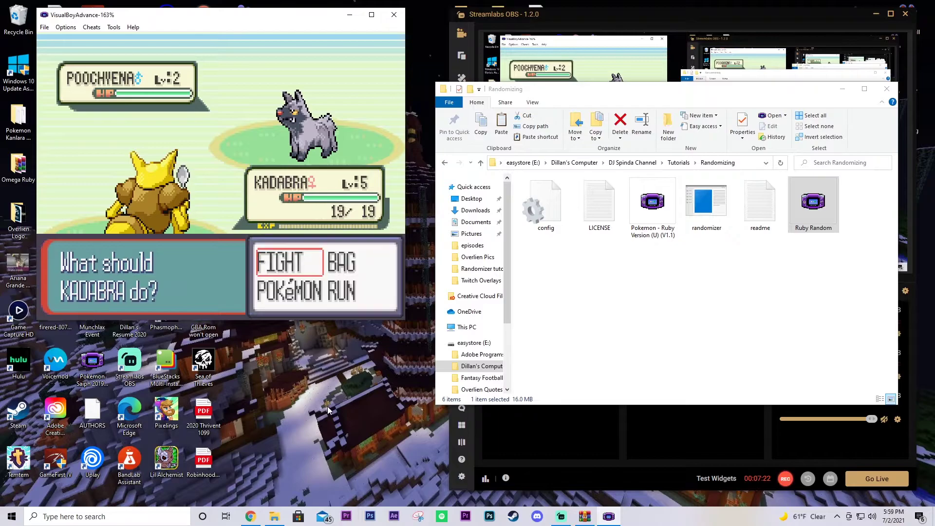
key(z)
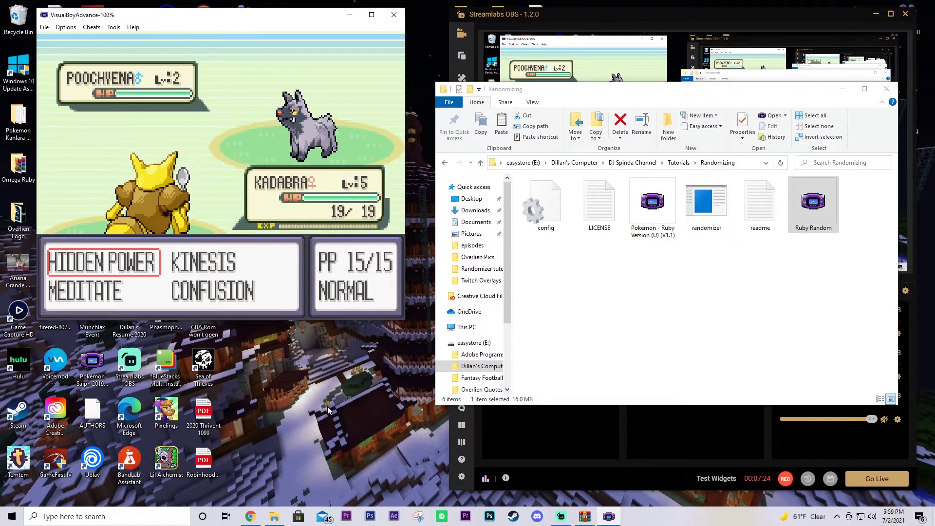
key(Right)
key(Left)
key(Down)
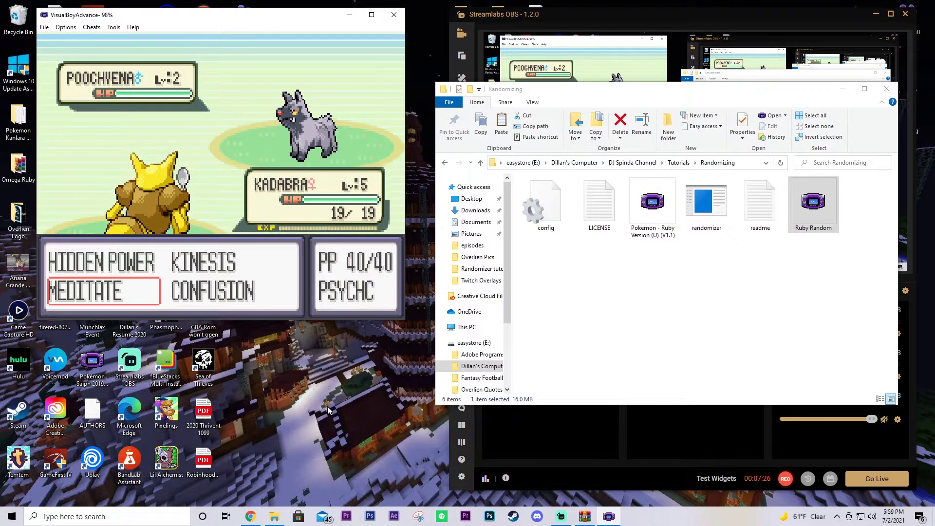
key(Right)
key(Up)
key(Left)
key(Down)
key(Right)
key(Up)
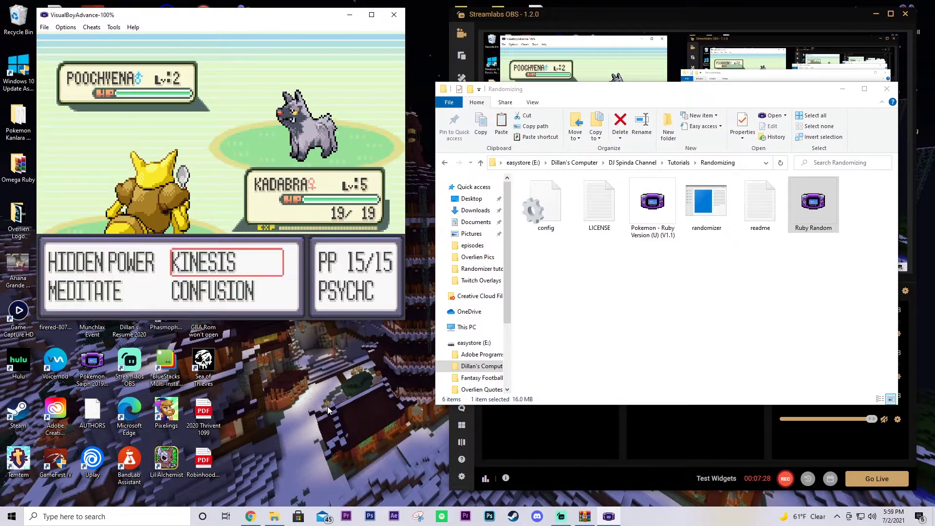
key(Left)
key(Right)
key(Left)
key(Right)
key(Down)
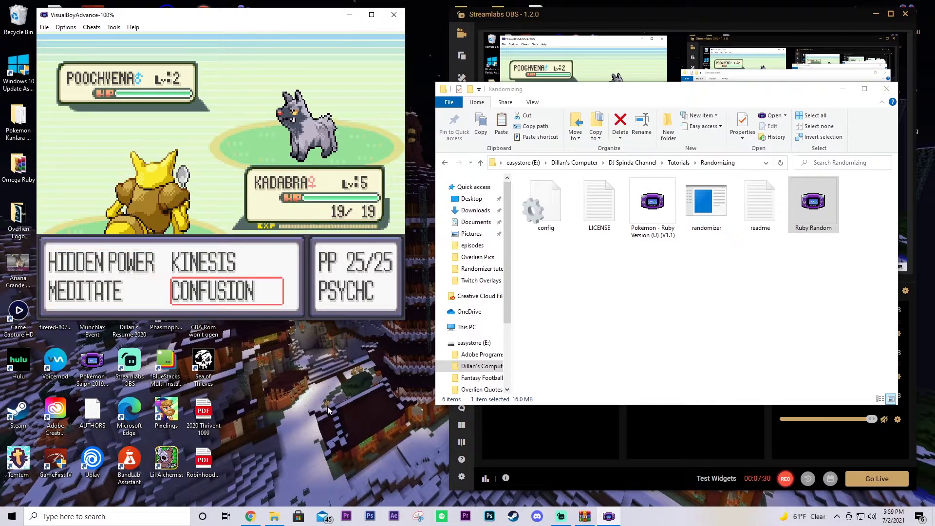
key(Up)
key(Left)
key(Down)
key(Right)
key(Left)
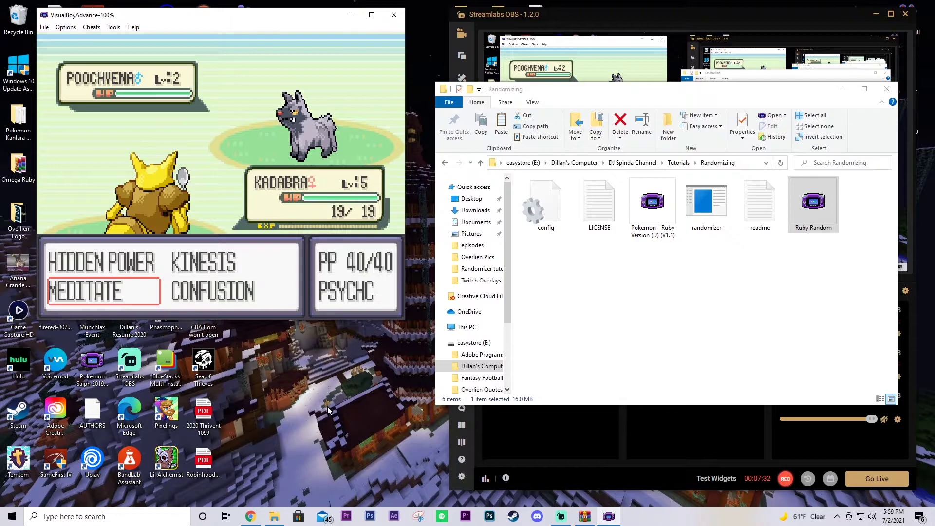
key(Up)
key(Right)
key(Left)
key(Down)
key(Right)
Use Confusion on the wild Poochyena
key(Left)
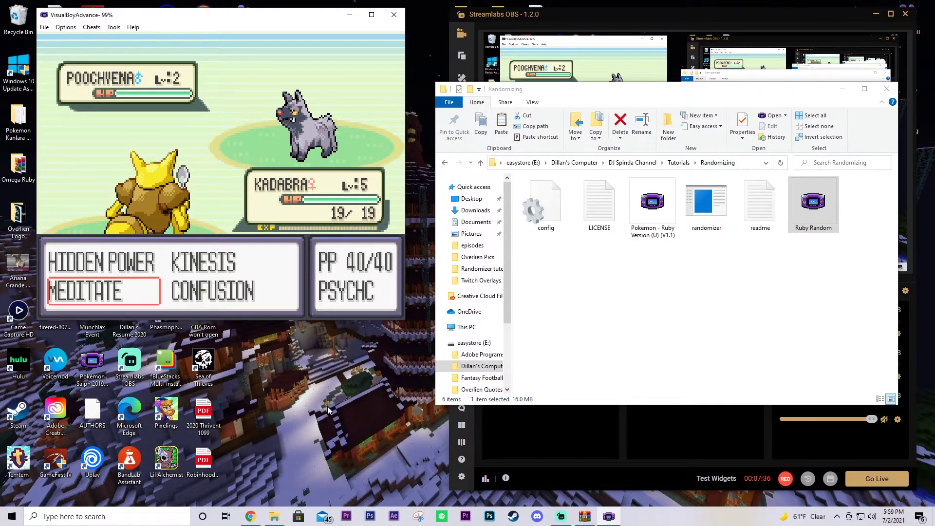
key(Right)
key(Up)
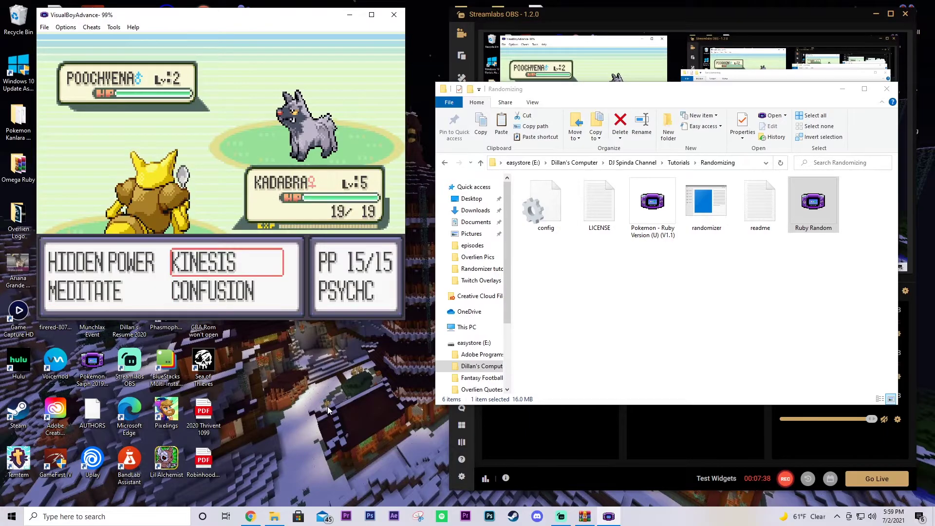
key(Left)
key(Down)
key(Right)
key(Up)
key(Left)
key(Down)
key(Right)
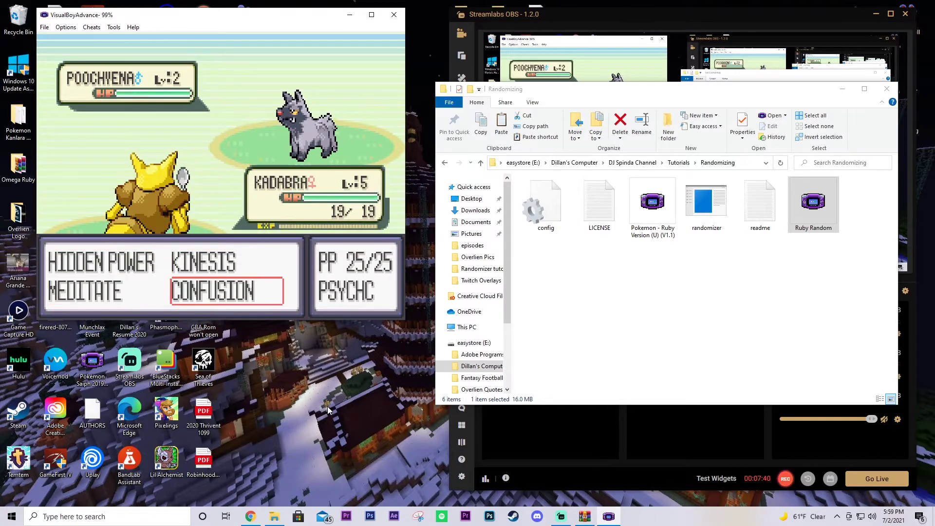
key(Up)
key(Left)
key(Right)
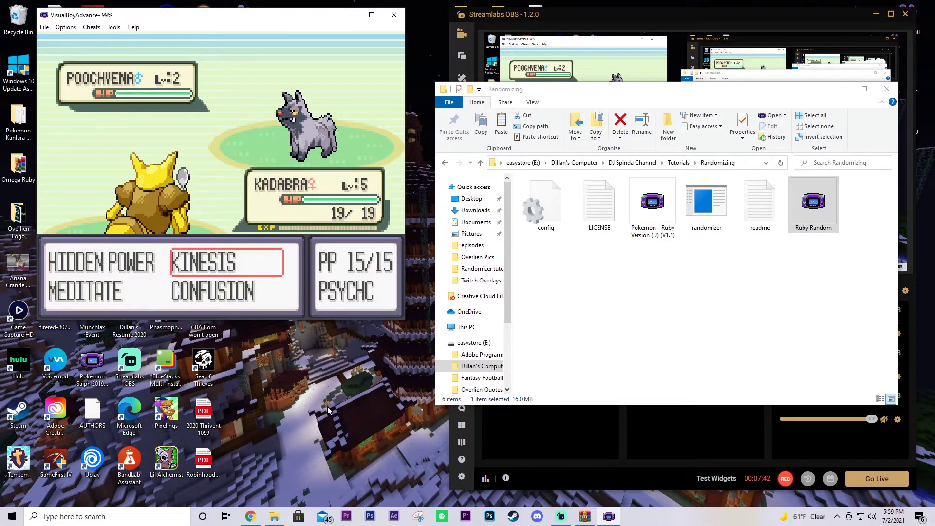
key(Left)
key(Down)
key(Right)
key(Left)
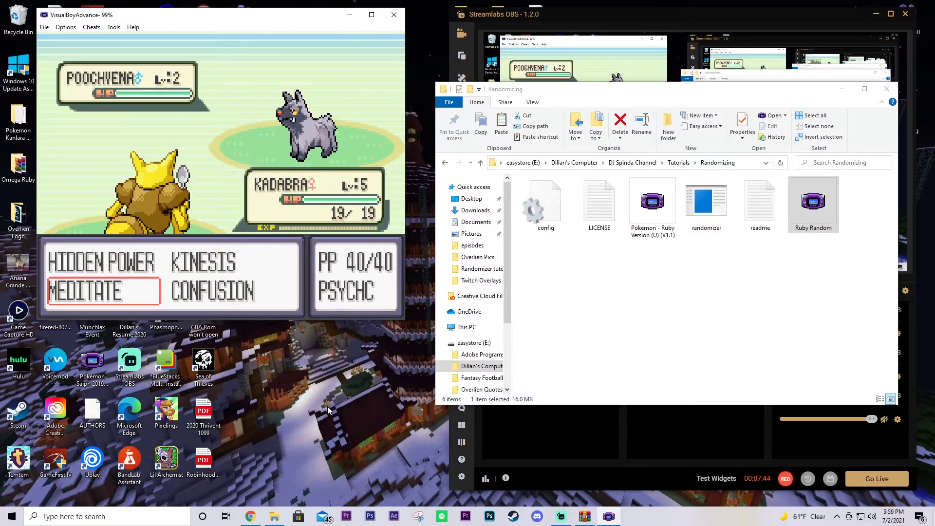
key(Up)
key(Down)
key(Right)
key(Left)
key(Right)
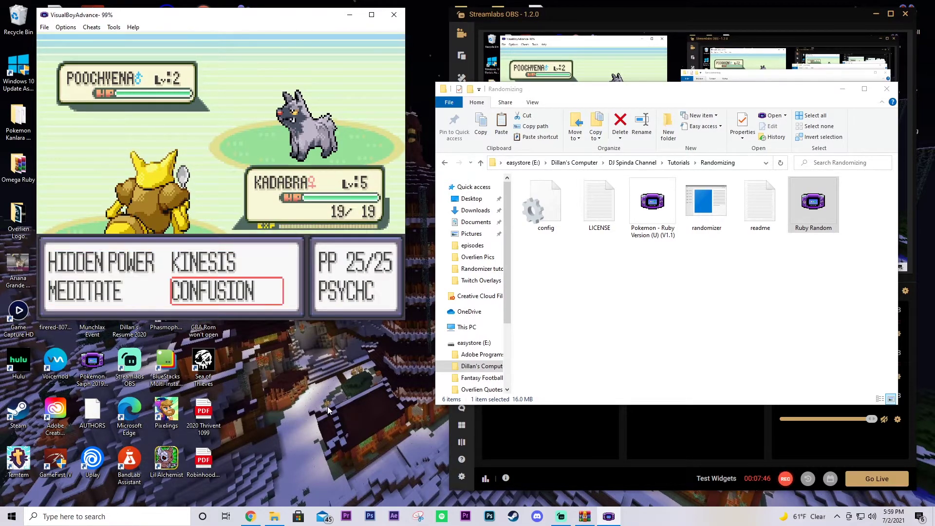
key(z)
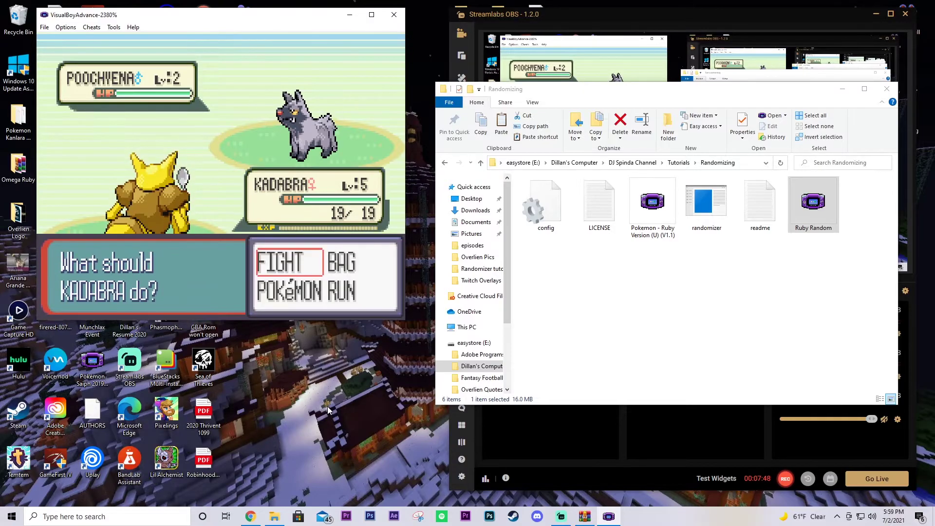
Reopen Kadabra's move list and select Hidden Power
key(z)
key(Up)
key(Left)
Use Hidden Power to defeat Poochyena and continue into Birch's post-battle dialogue
key(z)
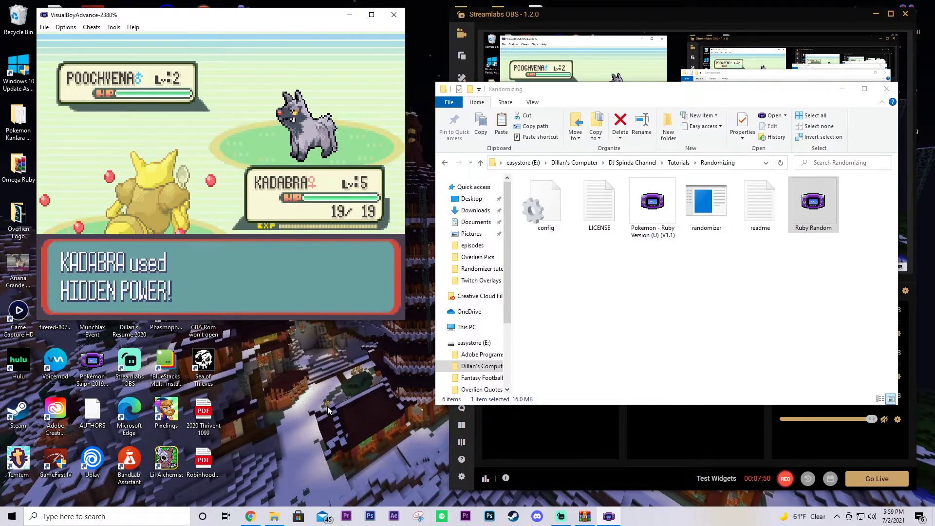
key(z)
key(z)
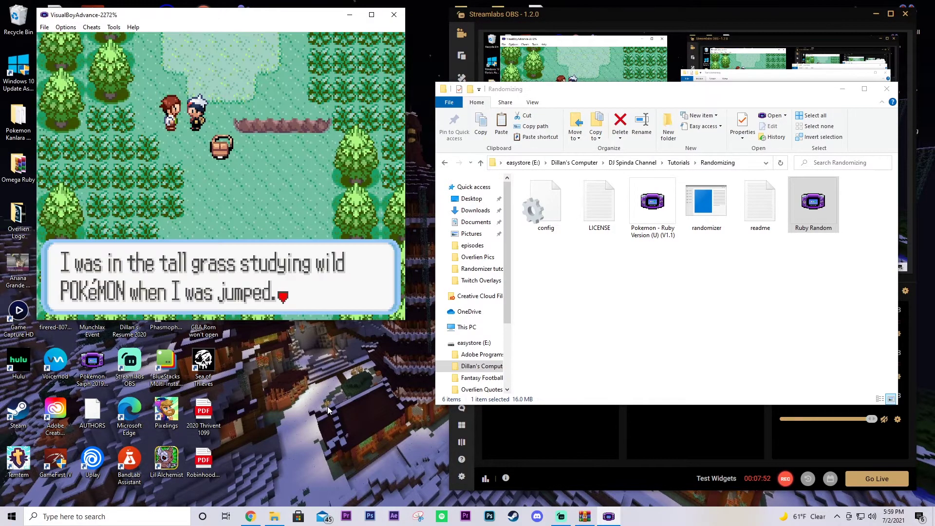
key(z)
key(z)
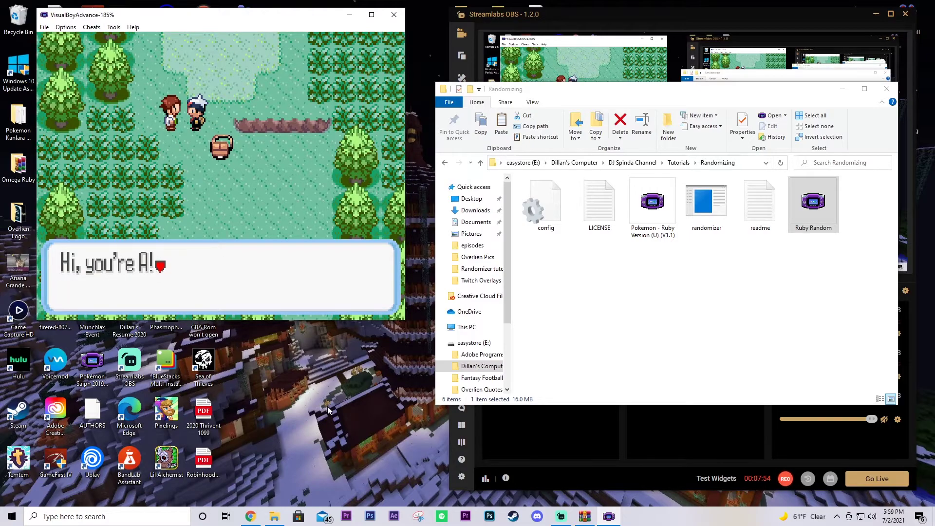